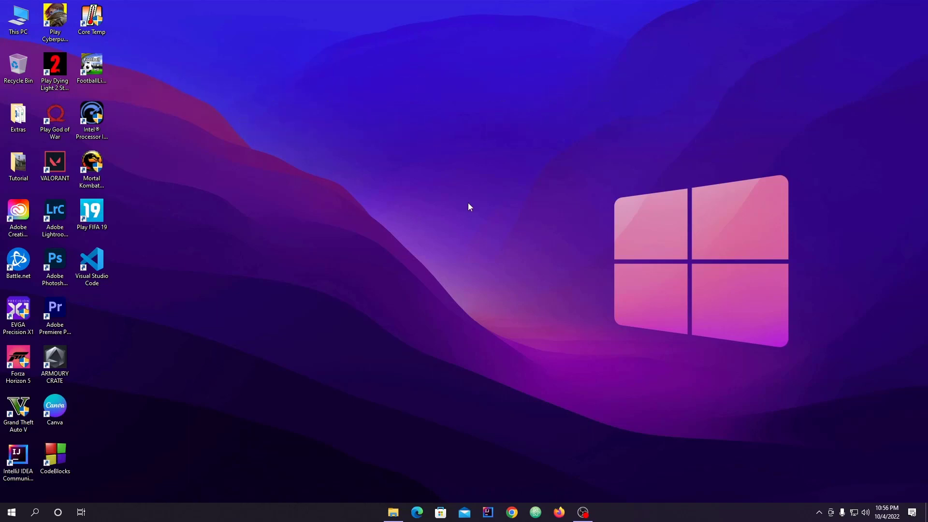
# Step: Open the Export High resolution image presentation from the desktop's Tutorial folder and save only its current slide there in JPEG File Interchange Format
pyautogui.doubleClick(18, 164)
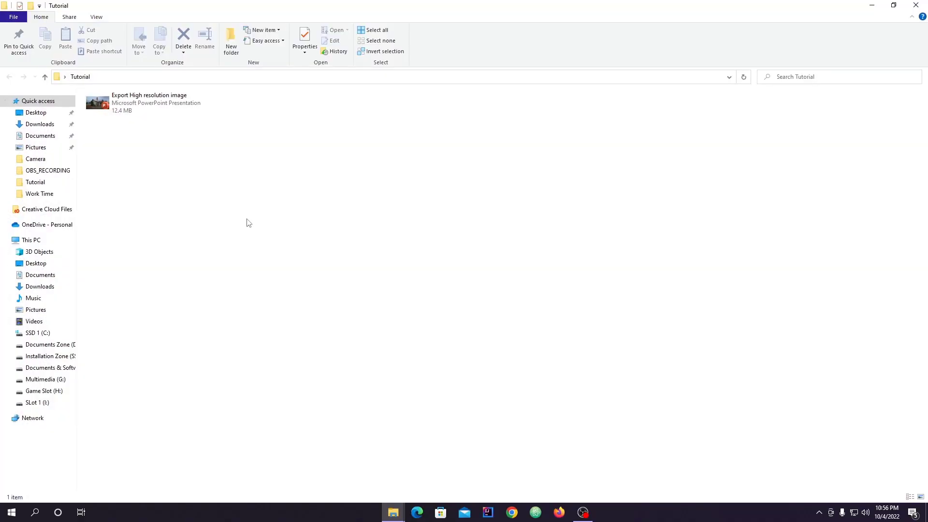
pyautogui.doubleClick(162, 110)
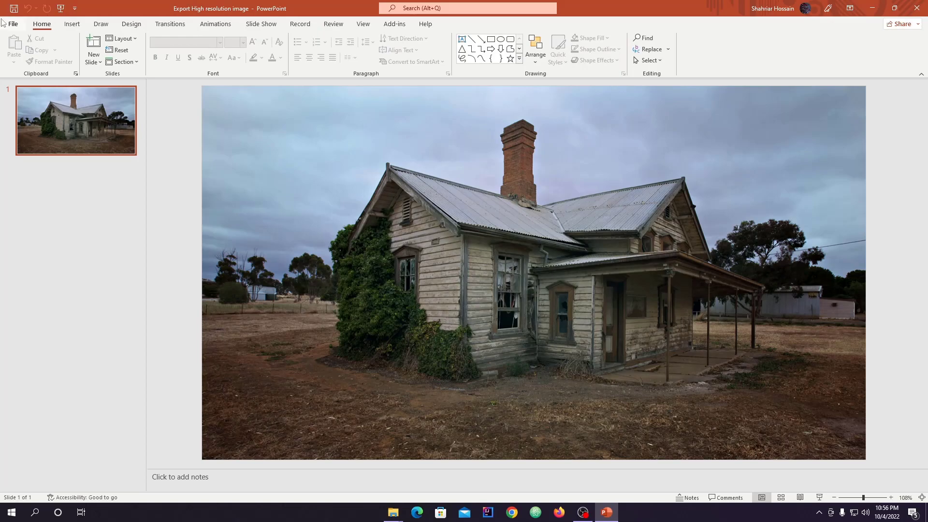
pyautogui.click(13, 23)
pyautogui.click(44, 155)
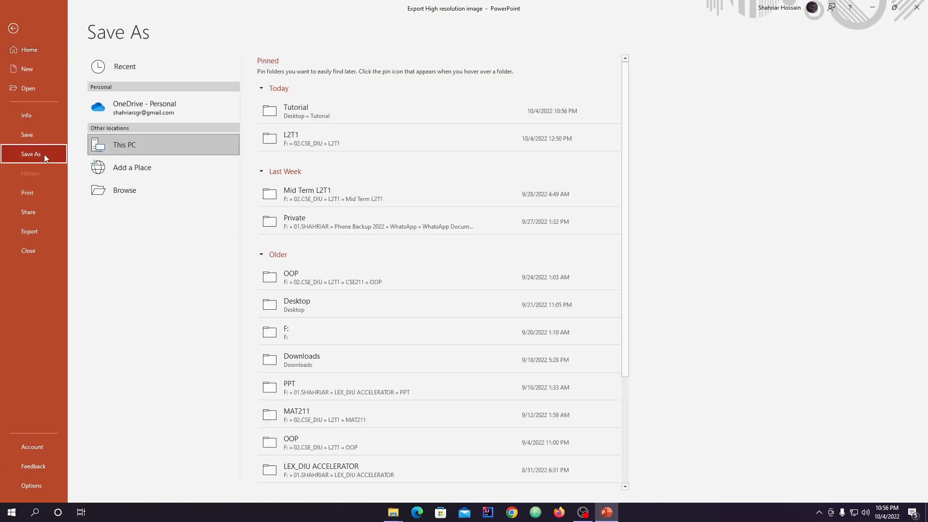
pyautogui.click(182, 199)
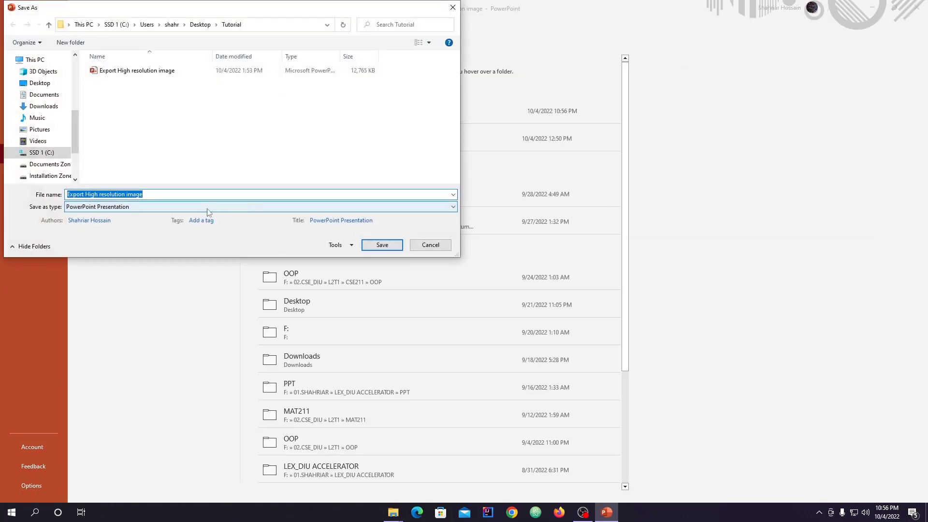
pyautogui.click(207, 207)
pyautogui.click(155, 265)
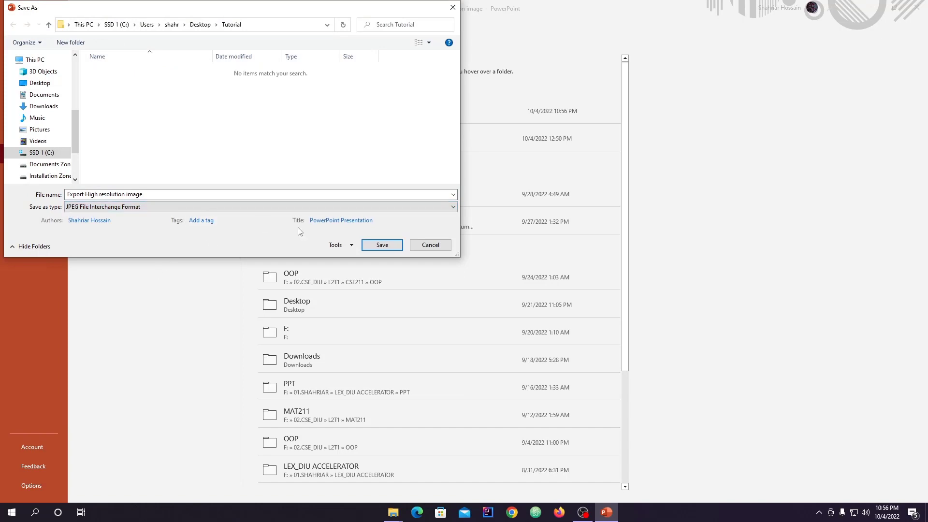
pyautogui.click(382, 245)
pyautogui.click(468, 282)
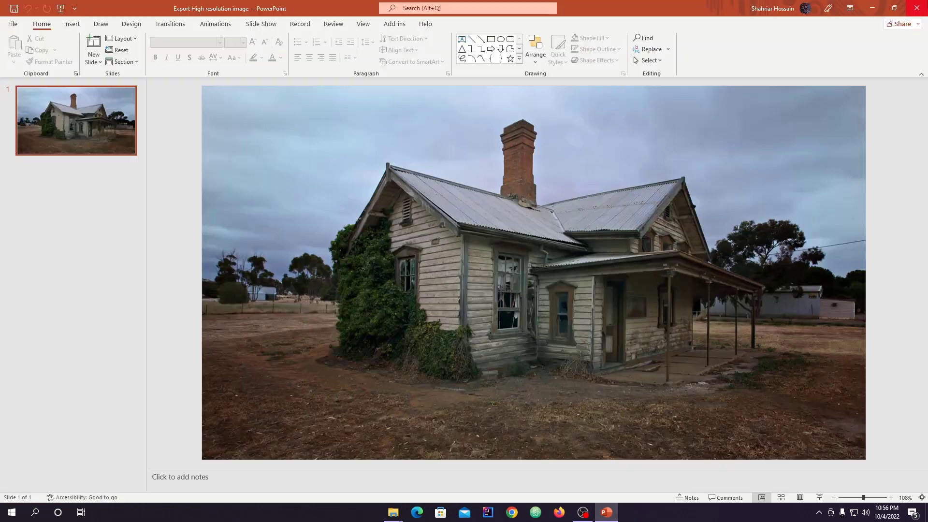
# Step: Minimize the presentation and check the exported JPG's pixel dimensions in its file properties in the Tutorial folder
pyautogui.click(872, 7)
pyautogui.click(137, 115)
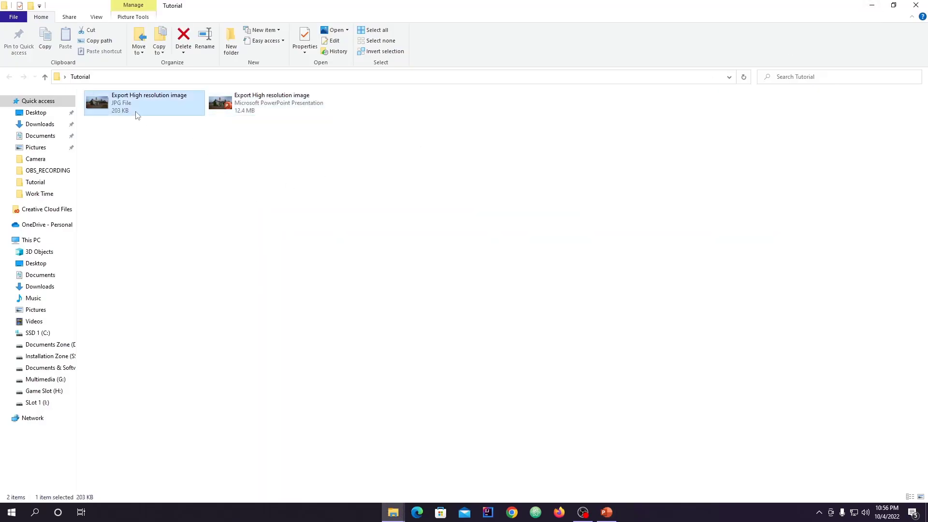
pyautogui.rightClick(136, 115)
pyautogui.click(59, 430)
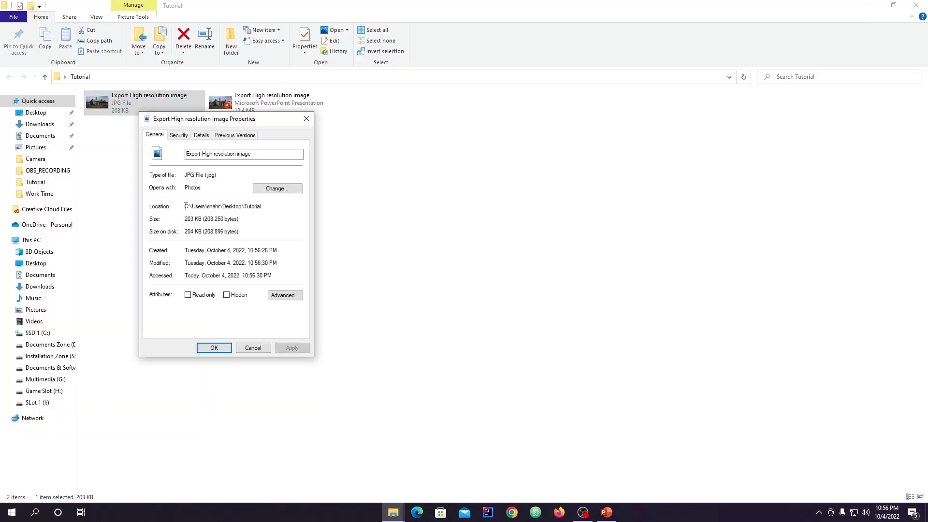
pyautogui.click(201, 135)
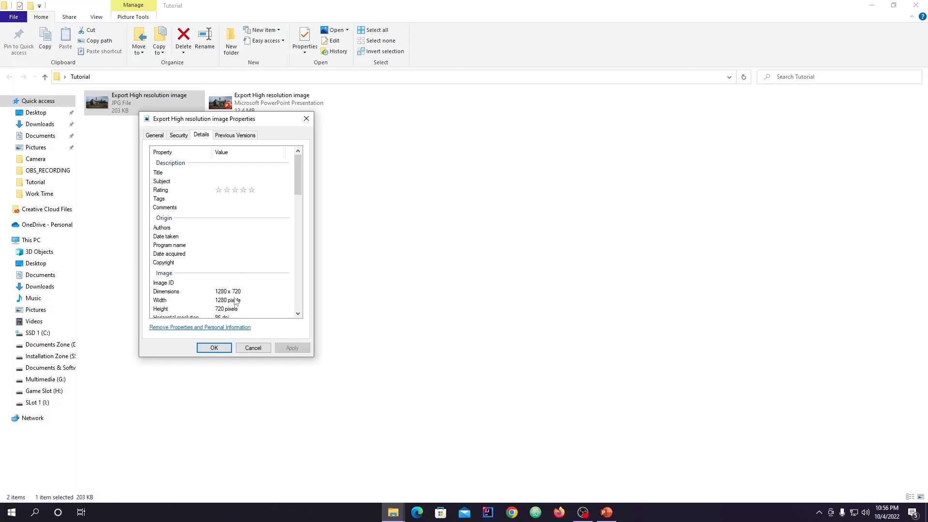
pyautogui.click(308, 123)
# Step: View the exported JPG enlarged to judge its quality, and close both the image and the Tutorial folder
pyautogui.doubleClick(139, 112)
pyautogui.scroll(2, 503, 298)
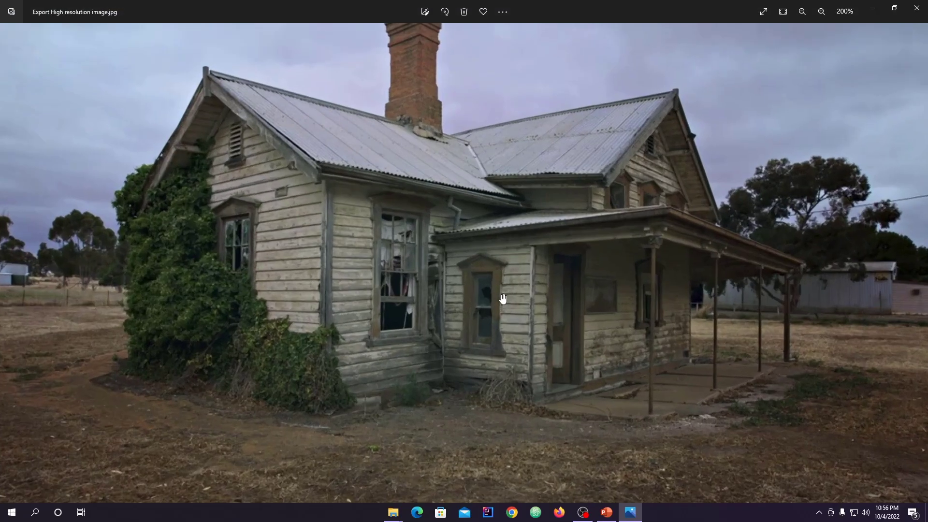
pyautogui.scroll(-3, 503, 299)
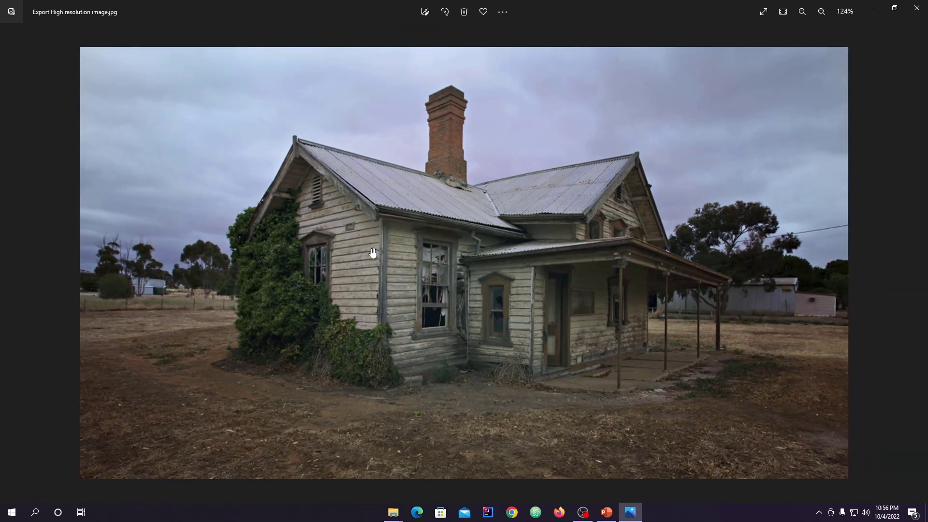
pyautogui.scroll(-1, 372, 252)
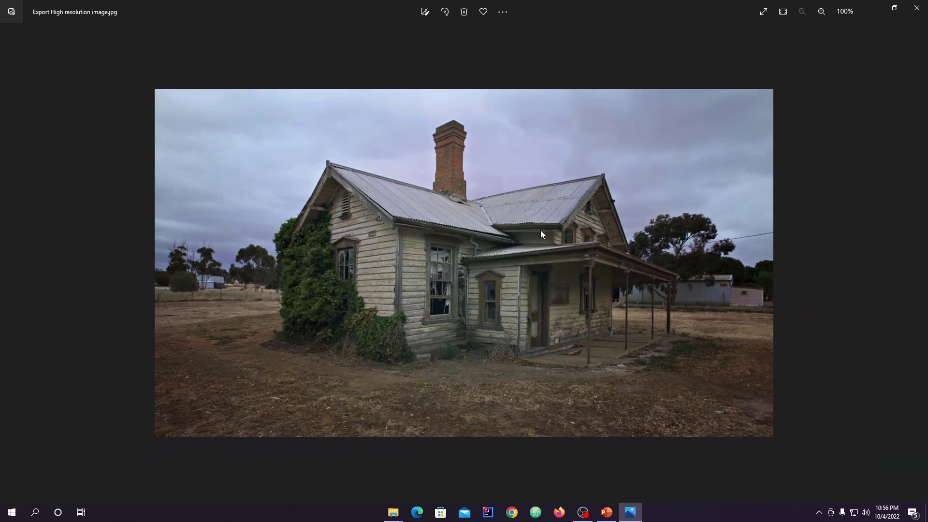
pyautogui.click(917, 8)
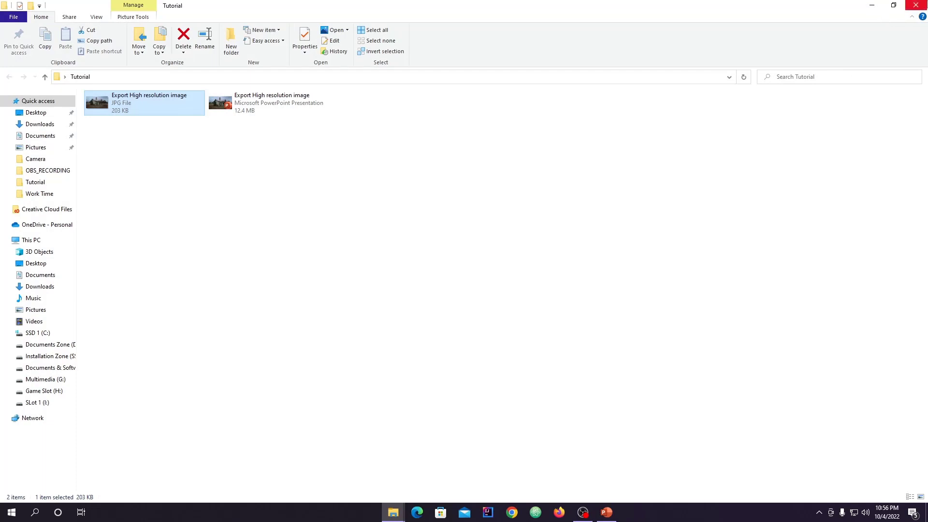
pyautogui.click(916, 5)
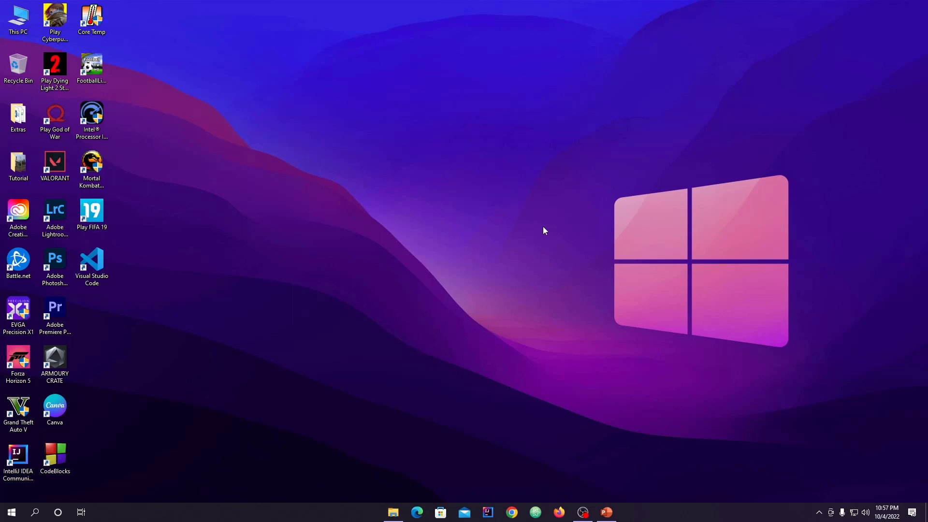
# Step: Launch the Registry Editor with the Run command regedit
pyautogui.press('super+r')
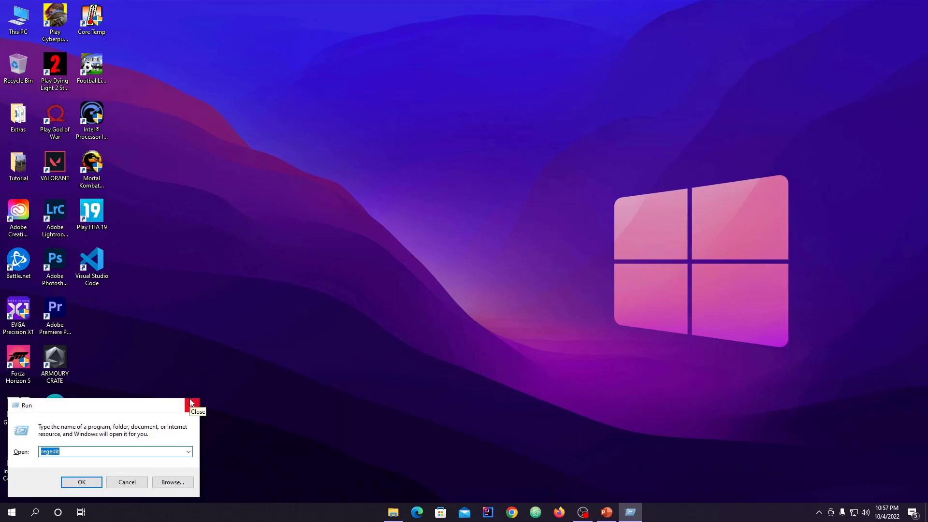
pyautogui.write('reg')
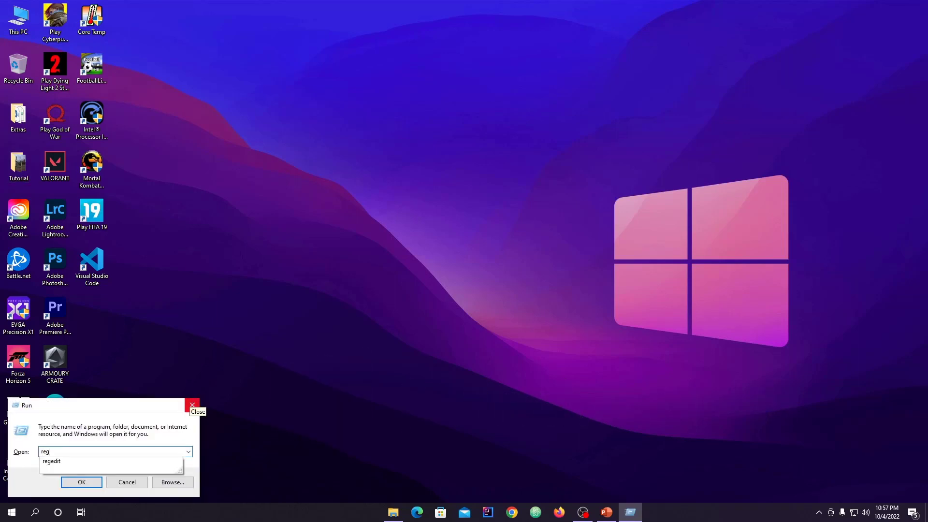
pyautogui.write('edit')
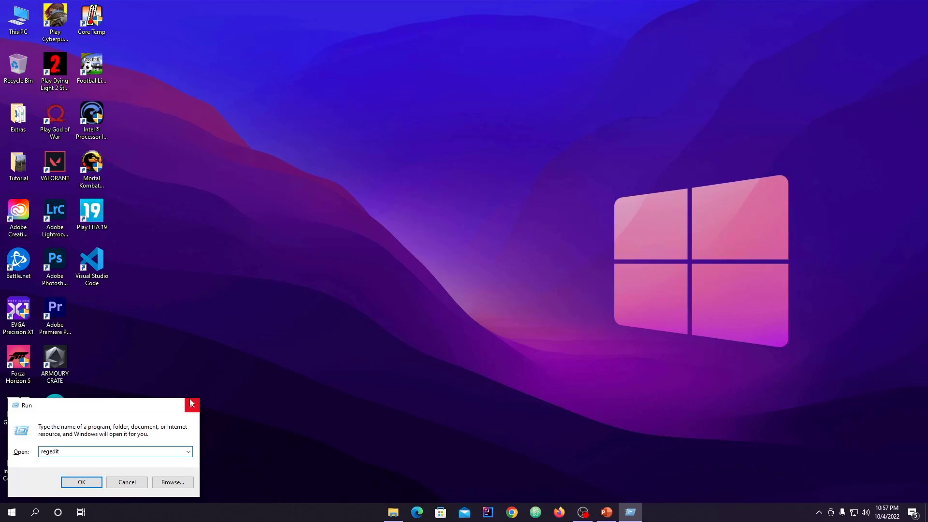
pyautogui.press('Return')
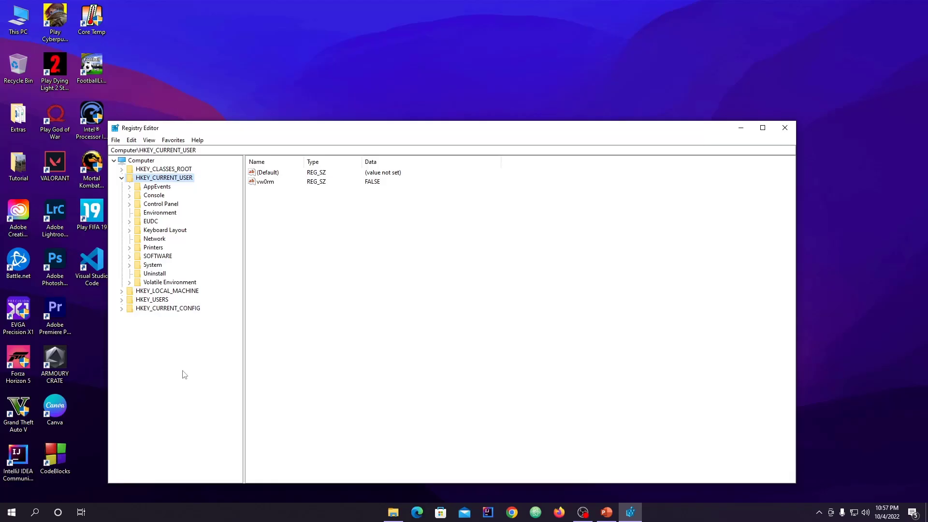
# Step: Expand the registry branch HKEY_CURRENT_USER\SOFTWARE\Microsoft
pyautogui.click(122, 178)
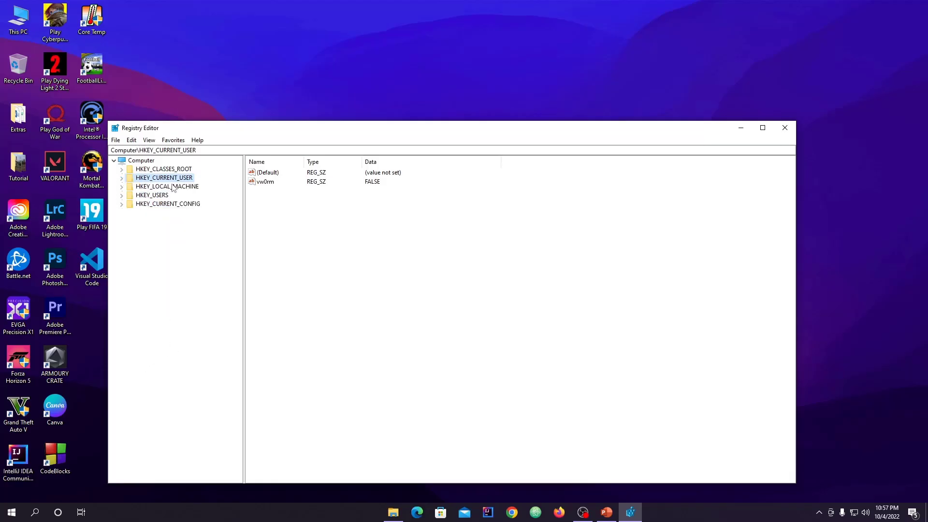
pyautogui.click(121, 178)
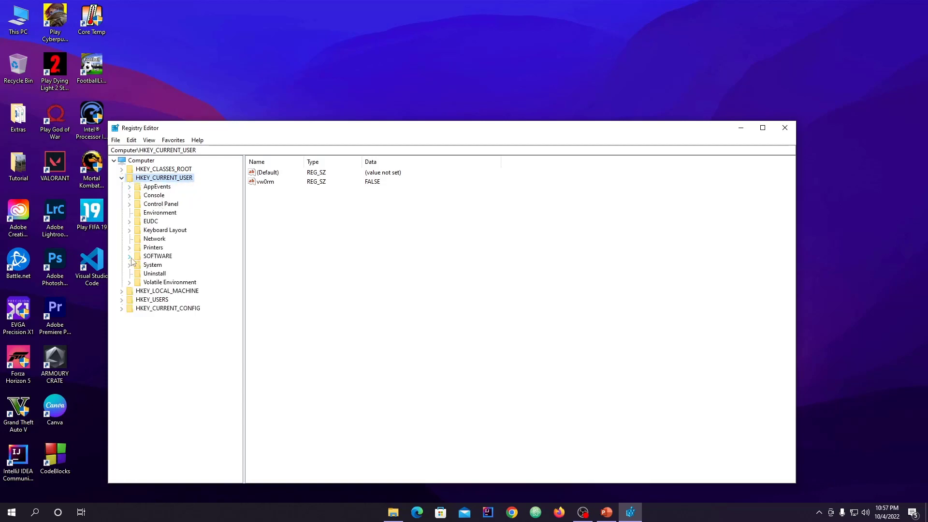
pyautogui.click(148, 258)
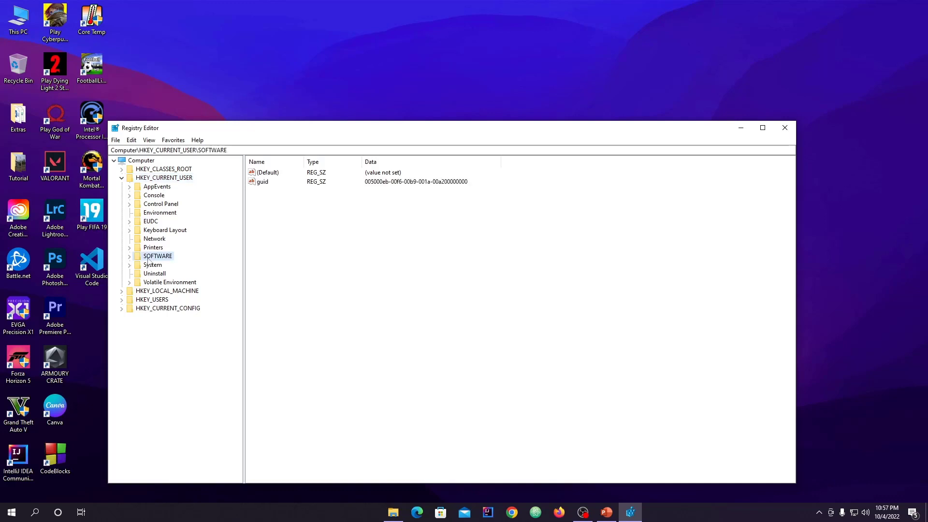
pyautogui.click(129, 256)
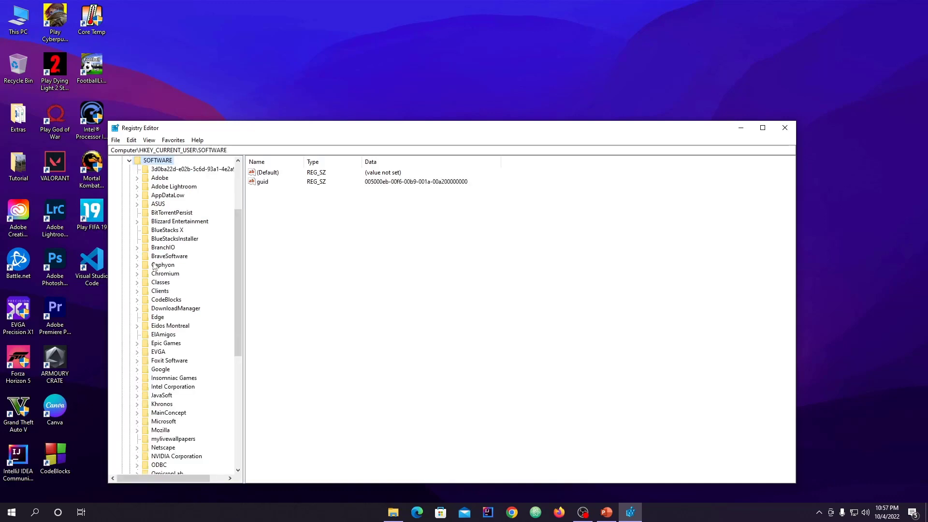
pyautogui.scroll(-1, 154, 266)
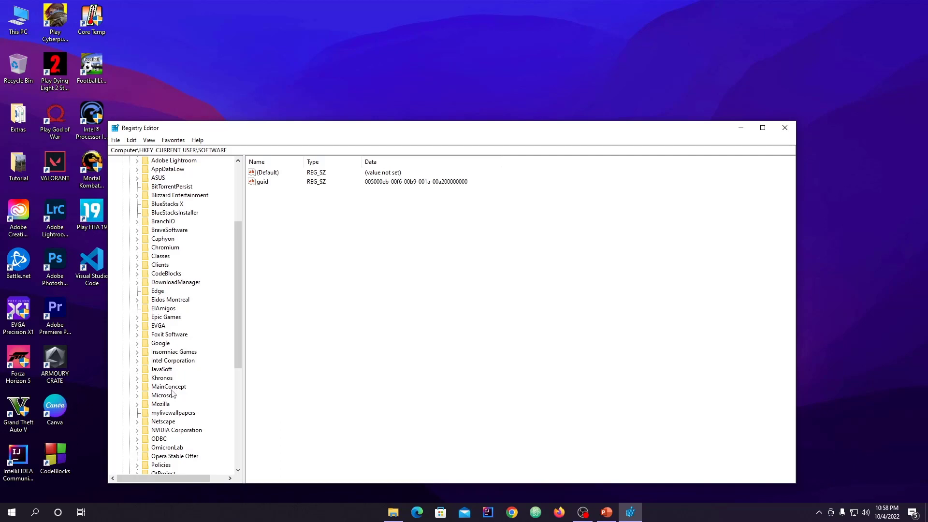
pyautogui.click(154, 395)
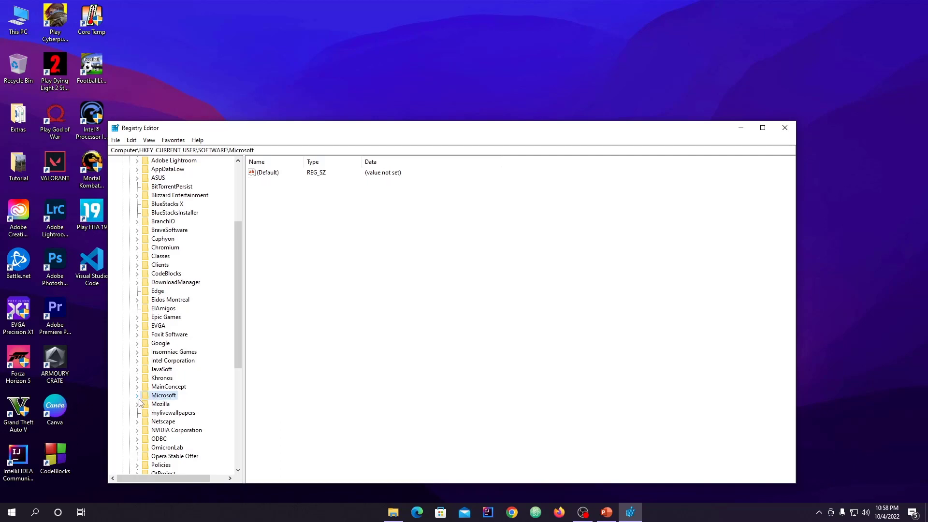
pyautogui.click(138, 398)
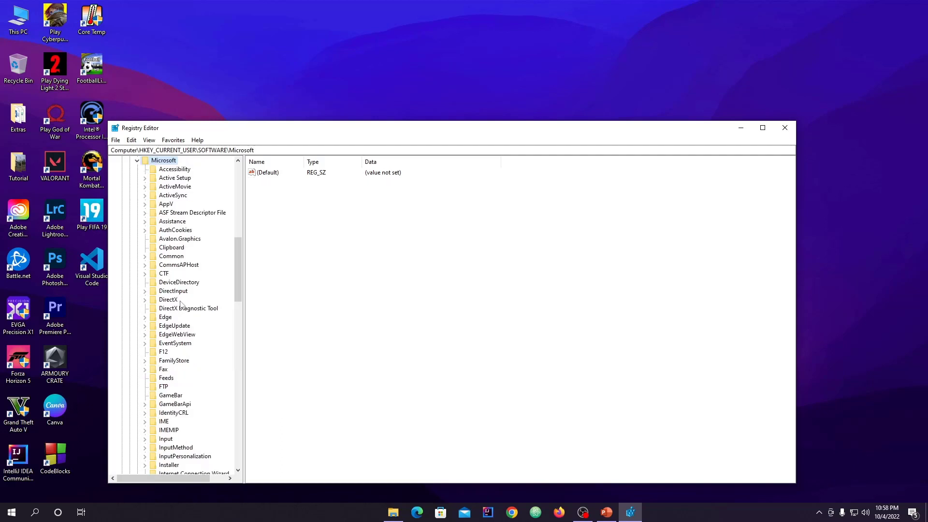
# Step: Find the Office key within the Microsoft branch and expand its subkeys
pyautogui.scroll(-2, 166, 226)
pyautogui.scroll(2, 168, 225)
pyautogui.scroll(-4, 168, 226)
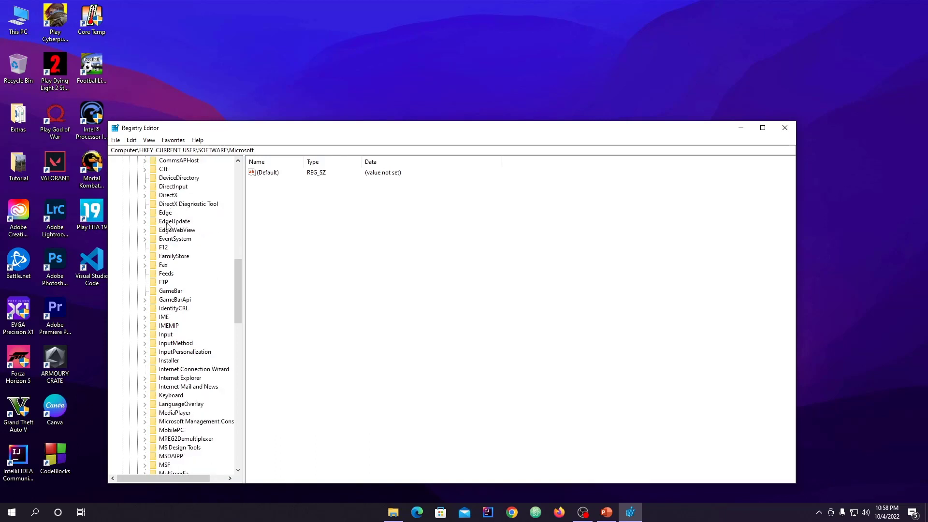
pyautogui.scroll(-5, 169, 270)
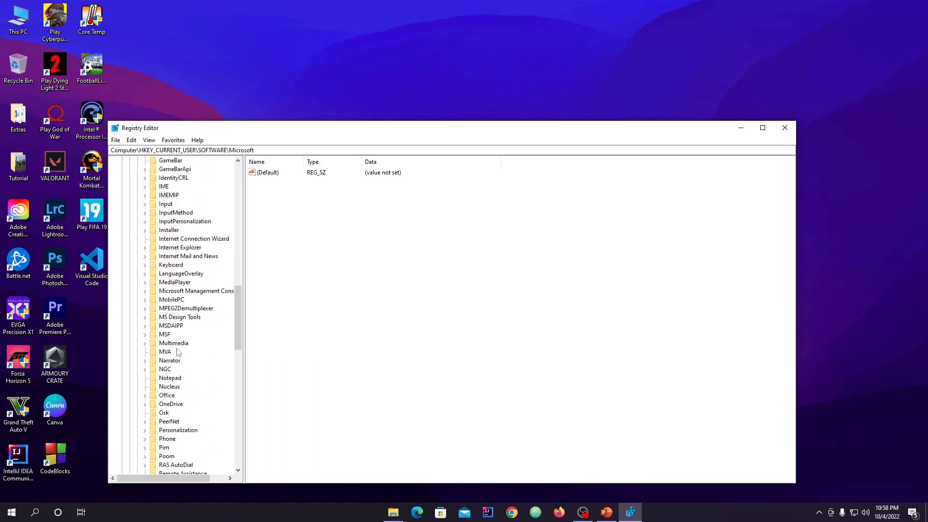
pyautogui.click(171, 396)
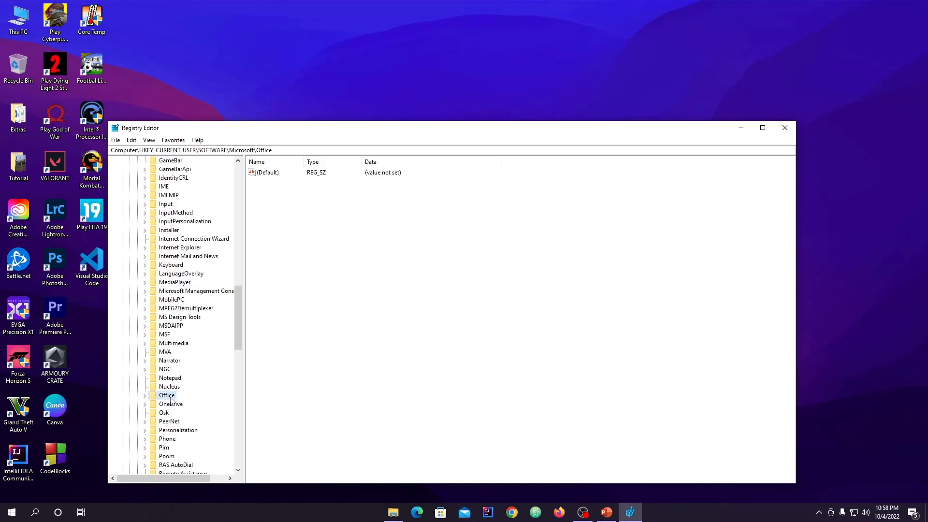
pyautogui.click(145, 396)
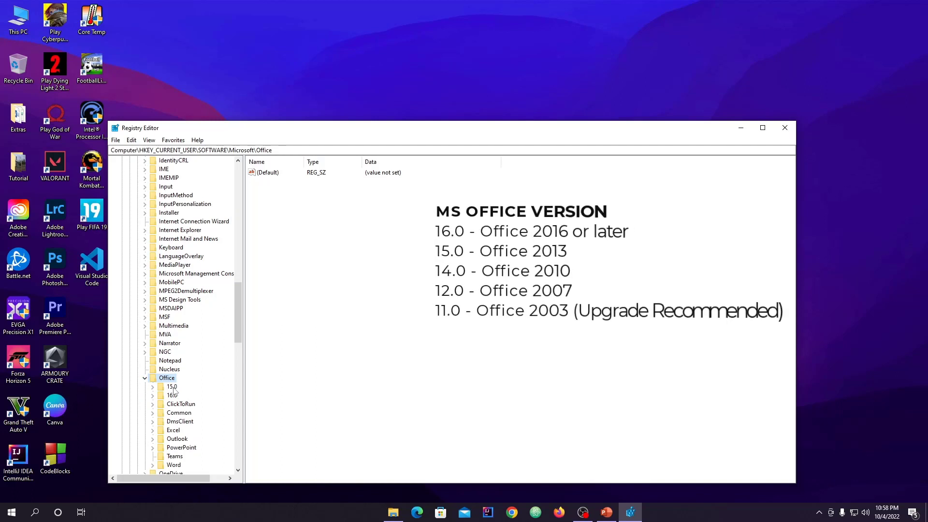
# Step: Expand the 16.0 version key under Office and select its PowerPoint\Options subkey
pyautogui.click(171, 395)
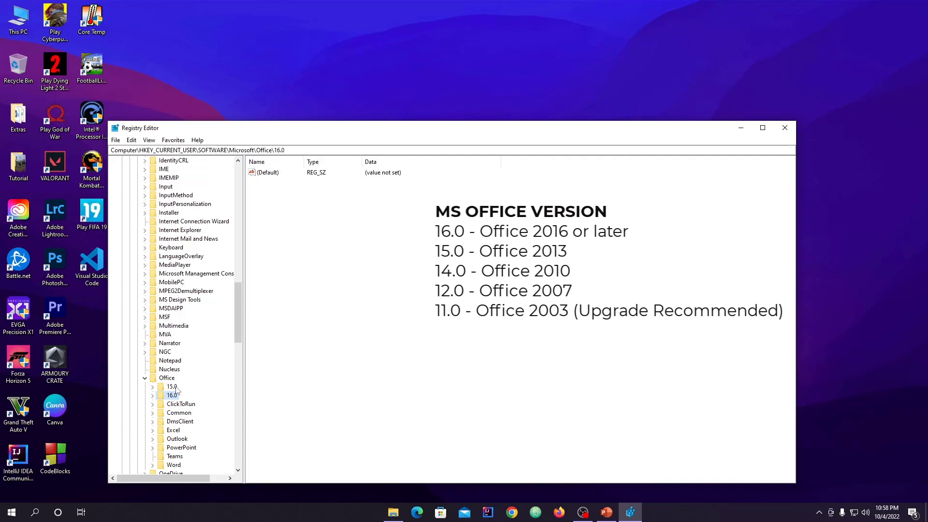
pyautogui.click(169, 386)
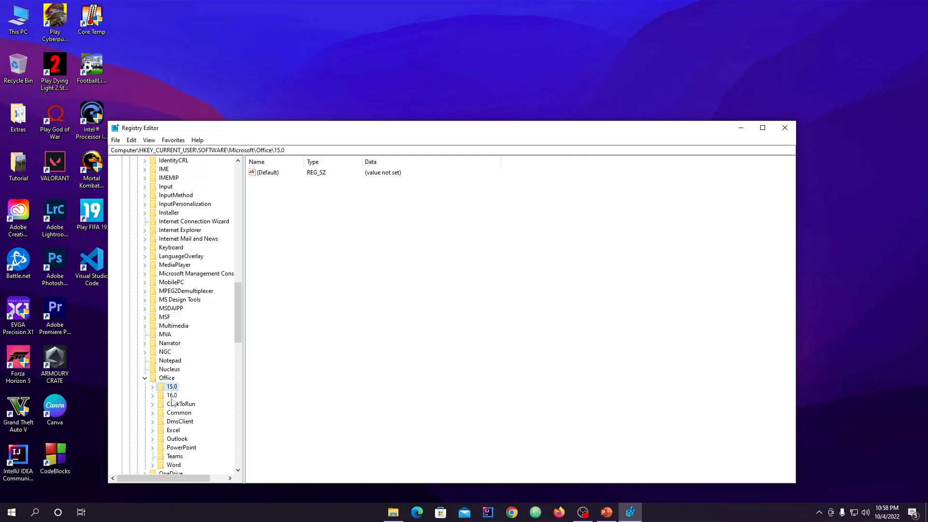
pyautogui.click(172, 396)
pyautogui.click(153, 396)
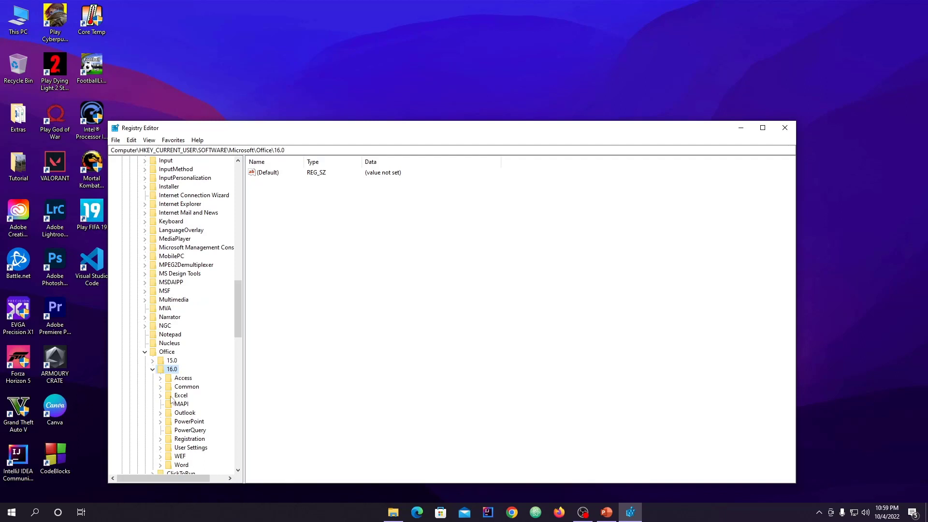
pyautogui.scroll(-1, 187, 404)
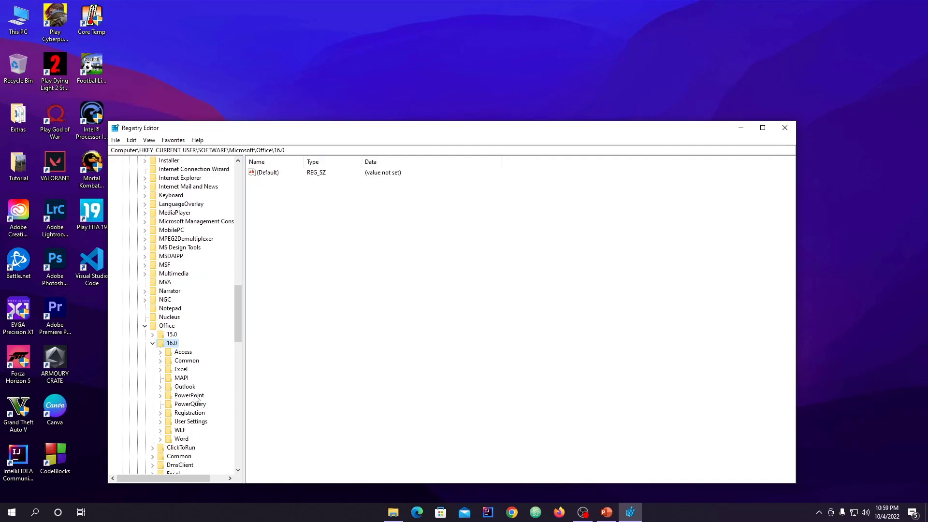
pyautogui.click(189, 396)
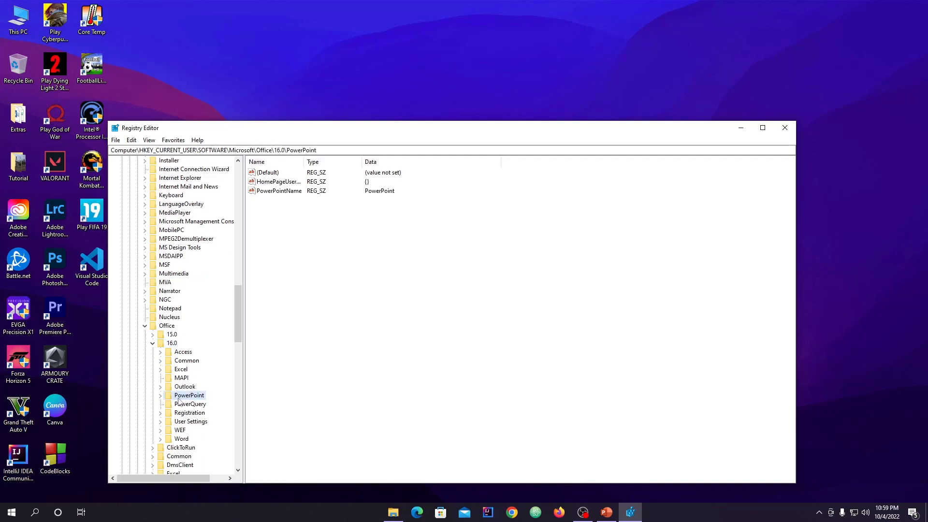
pyautogui.click(161, 396)
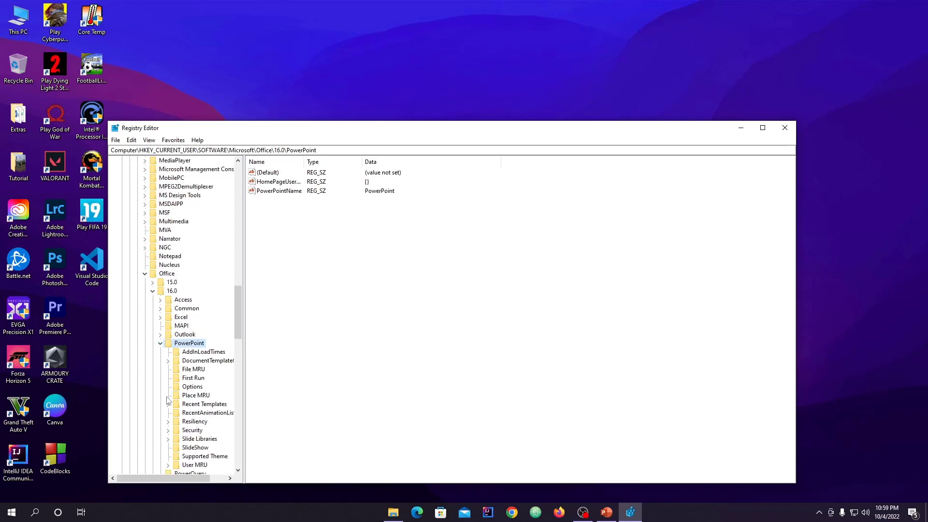
pyautogui.click(191, 387)
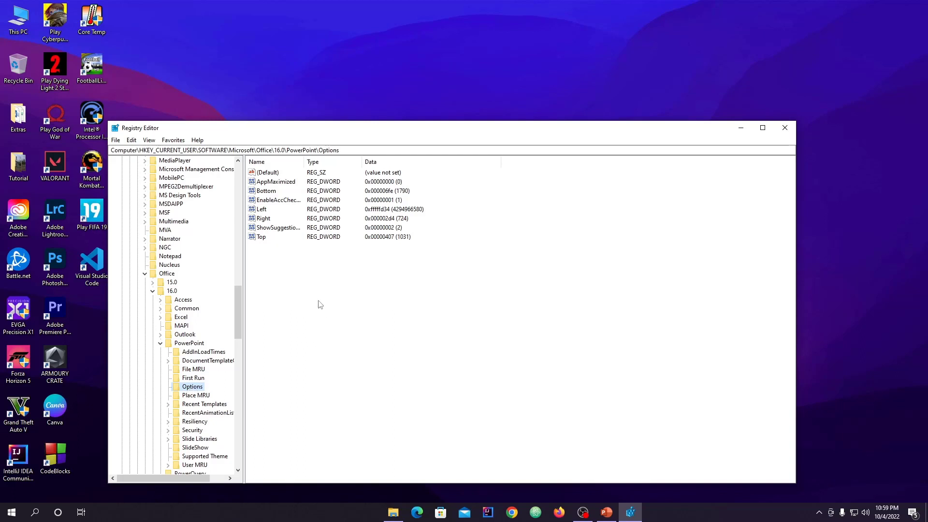
# Step: Create a DWORD (32-bit) value named ExportBitmapResolution in PowerPoint's Options key
pyautogui.click(274, 258)
pyautogui.moveTo(310, 270); pyautogui.dragTo(520, 290)
pyautogui.rightClick(352, 277)
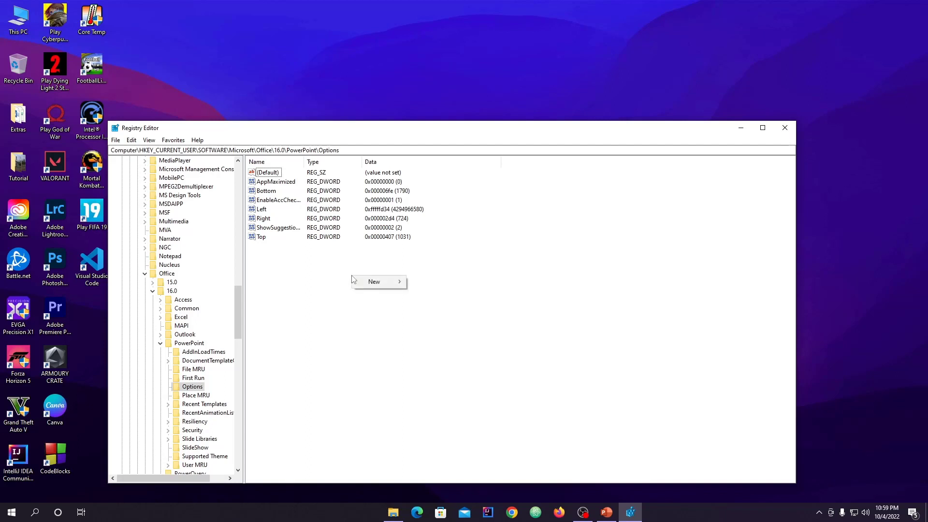
pyautogui.moveTo(371, 282)
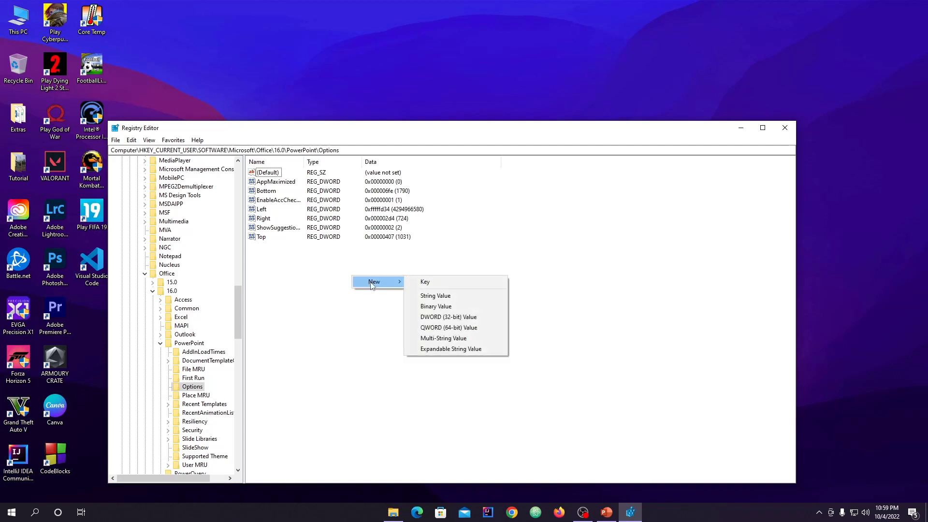
pyautogui.click(458, 318)
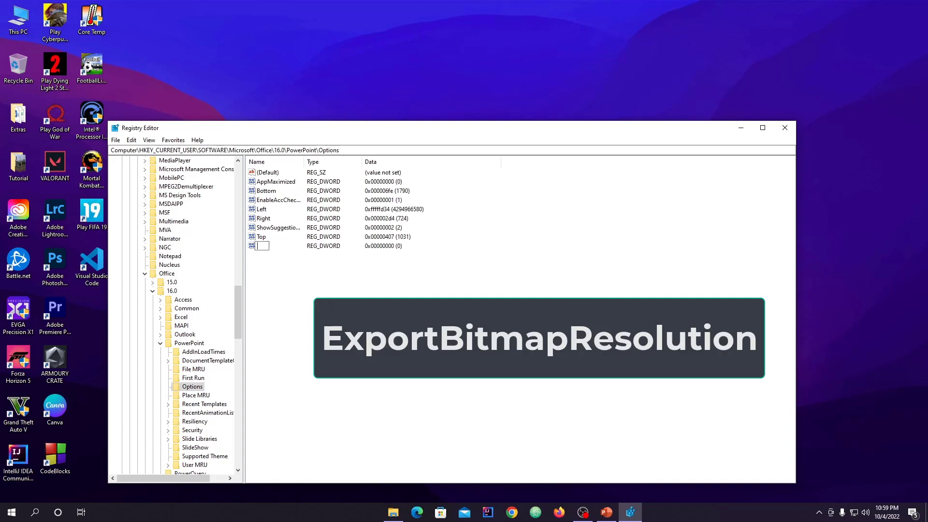
pyautogui.write('ExportBitmapResolution')
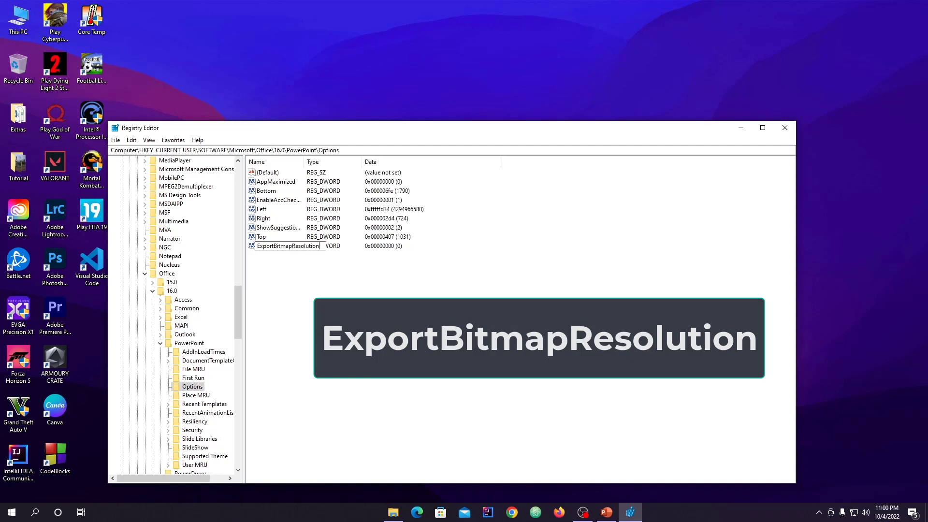
pyautogui.press('Return')
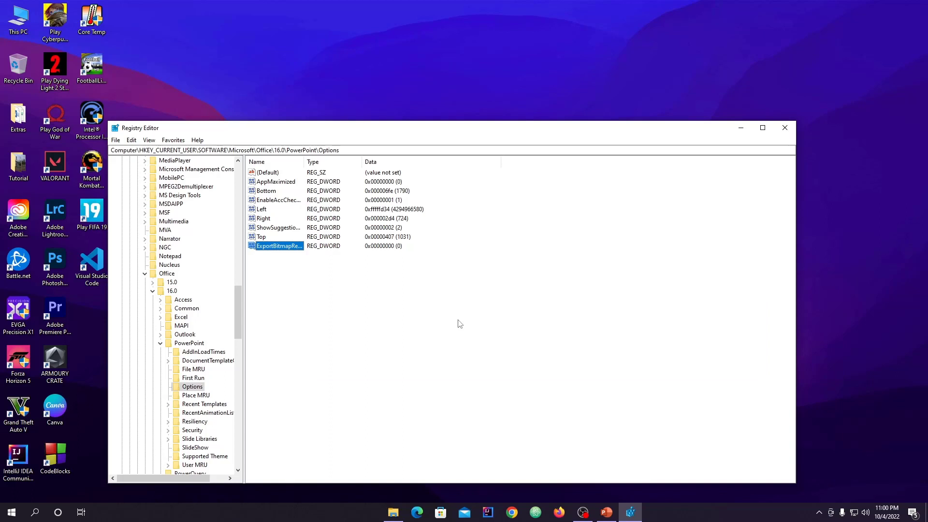
# Step: Set the ExportBitmapResolution value data to 300 in decimal base and close the Registry Editor
pyautogui.click(290, 246)
pyautogui.rightClick(290, 247)
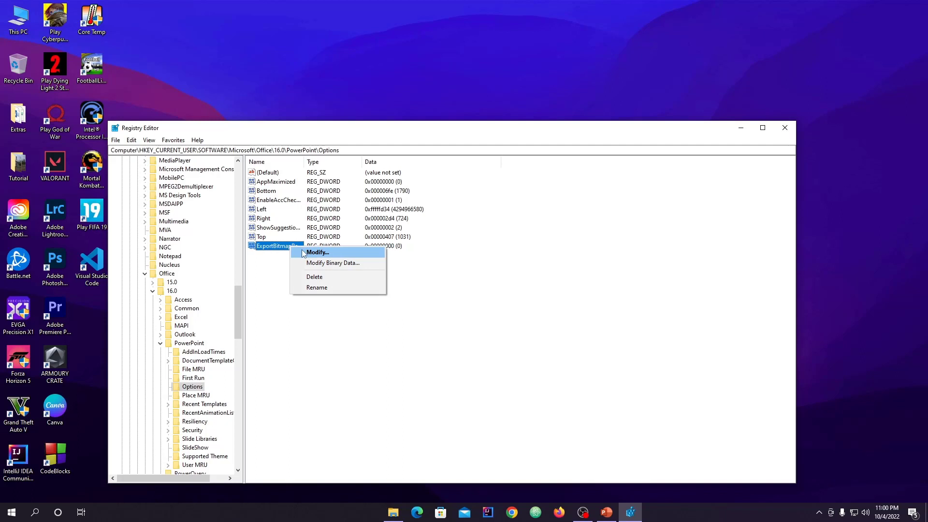
pyautogui.click(304, 252)
pyautogui.moveTo(227, 173); pyautogui.dragTo(532, 191)
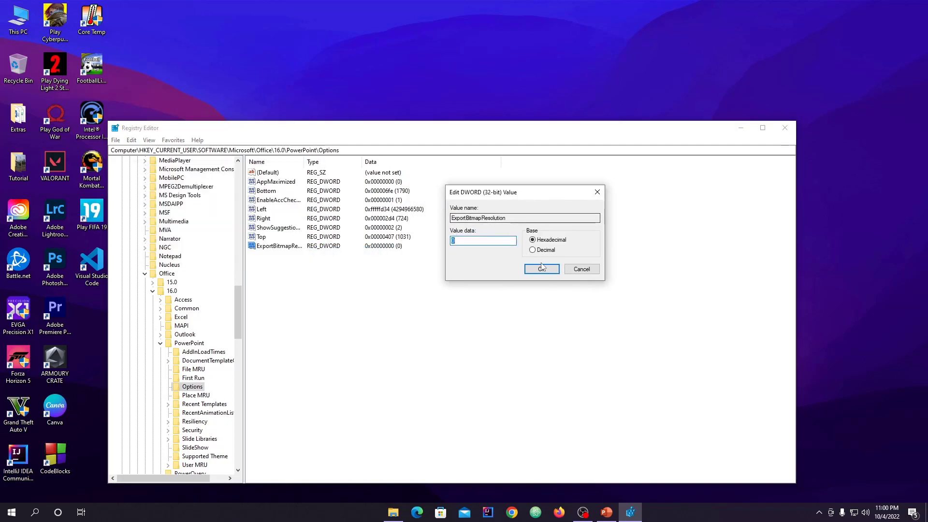
pyautogui.click(532, 250)
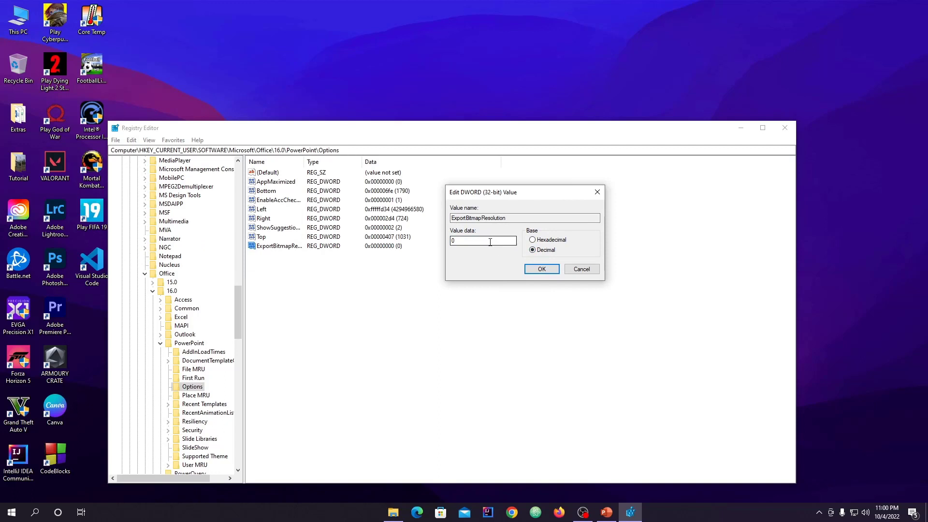
pyautogui.doubleClick(490, 242)
pyautogui.write('300')
pyautogui.click(541, 269)
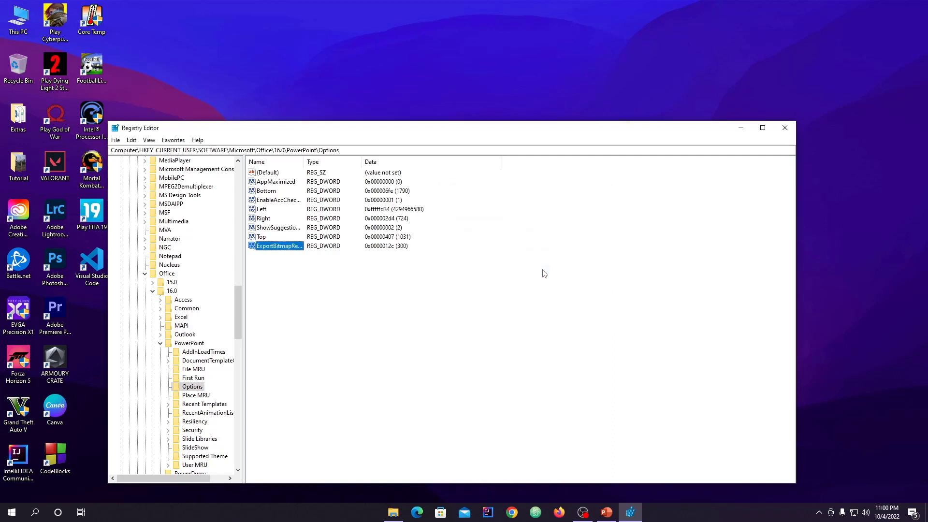
pyautogui.click(405, 271)
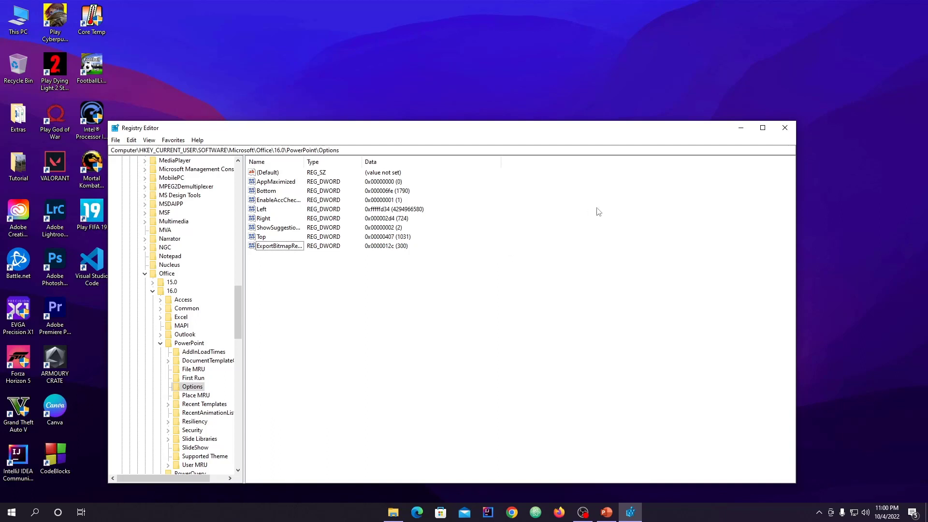
pyautogui.moveTo(526, 129)
pyautogui.mouseDown()
pyautogui.moveTo(541, 120)
pyautogui.moveTo(526, 123)
pyautogui.mouseUp()
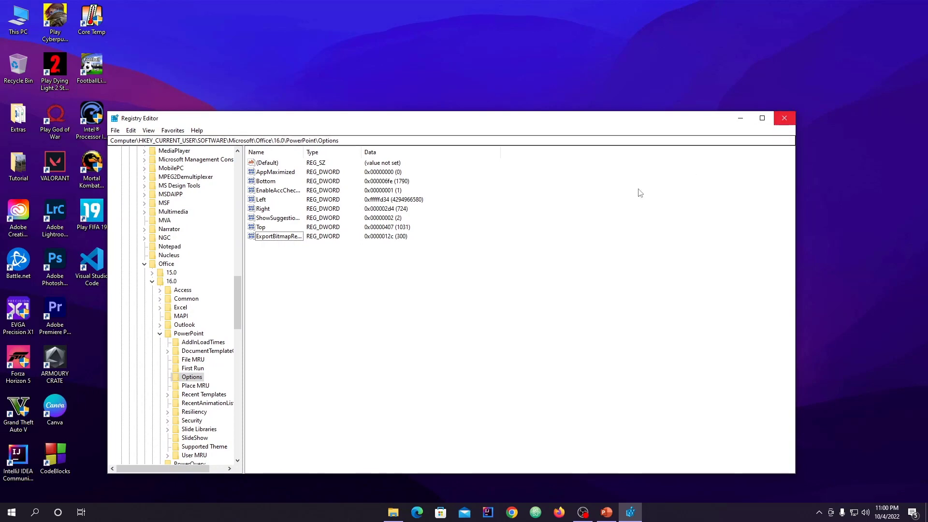
pyautogui.click(783, 118)
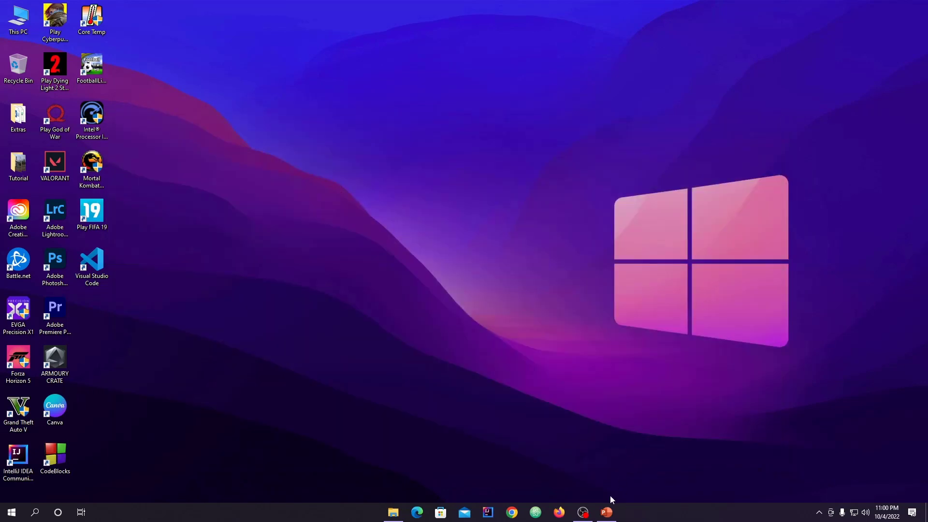
# Step: Switch to PowerPoint and save the slide as a JPEG in the Tutorial folder, replacing the existing Export High resolution image.jpg
pyautogui.click(606, 511)
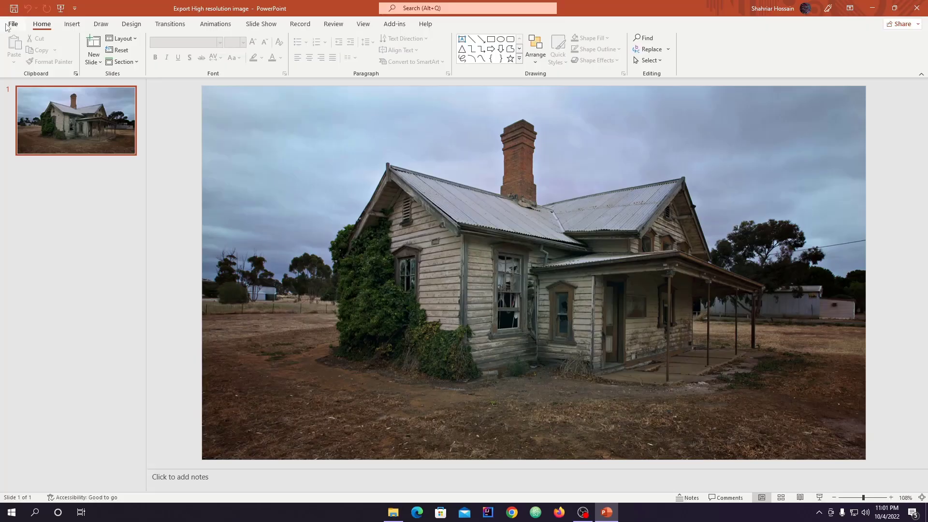
pyautogui.click(12, 24)
pyautogui.click(35, 156)
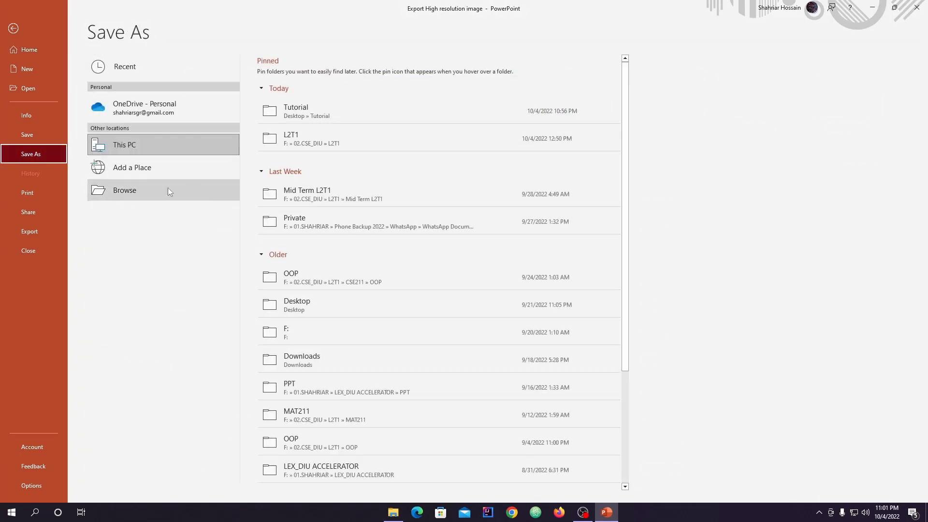
pyautogui.click(124, 190)
pyautogui.click(126, 206)
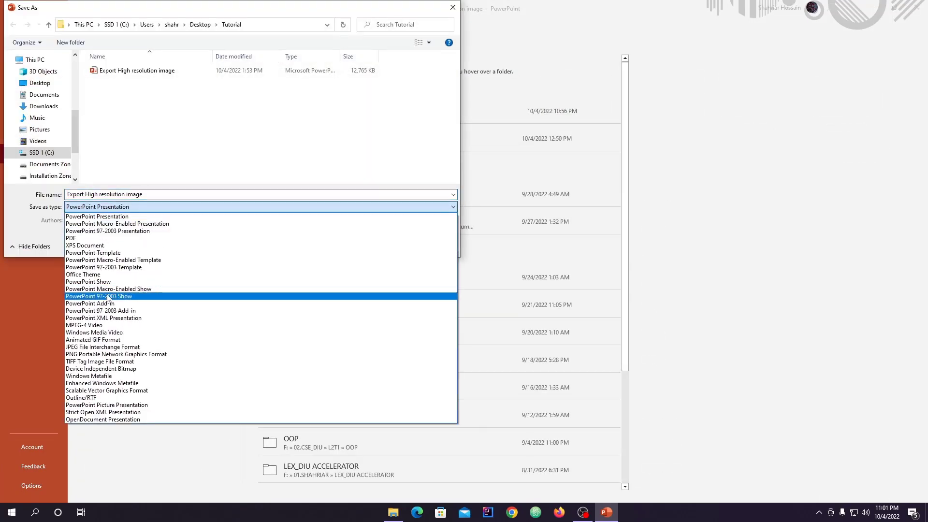
pyautogui.click(96, 347)
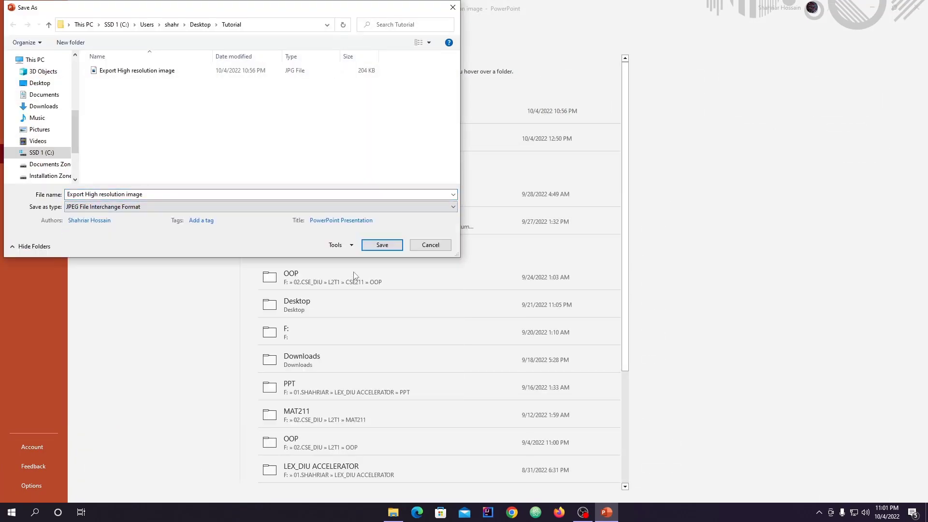
pyautogui.click(381, 245)
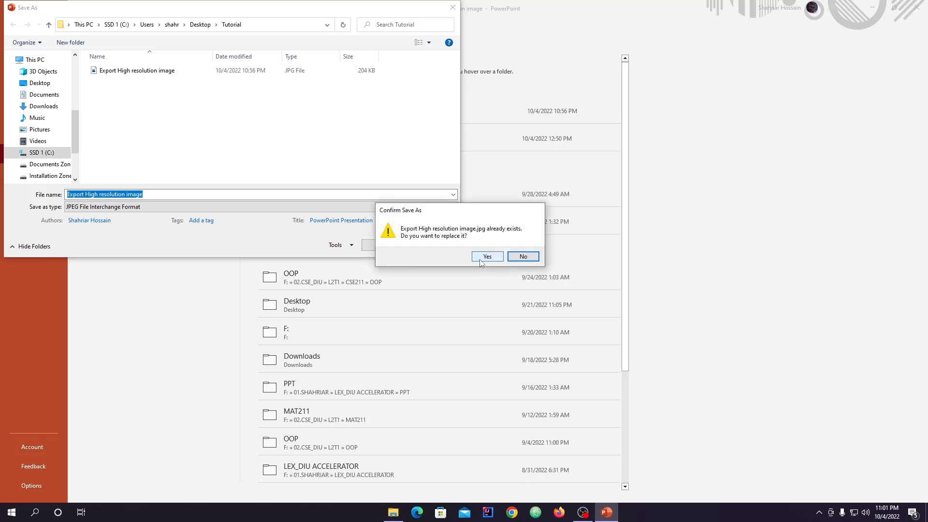
pyautogui.click(487, 256)
pyautogui.click(468, 284)
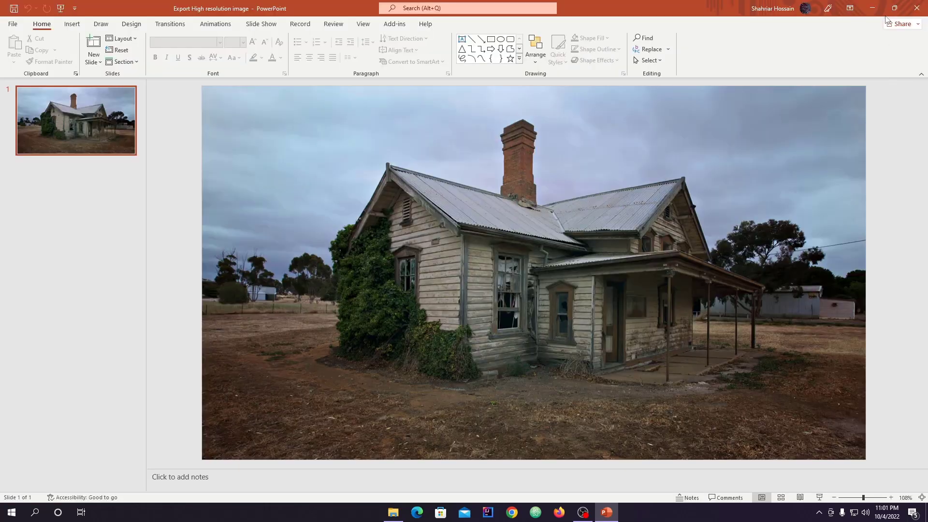
# Step: Open the desktop's Tutorial folder and check the exported JPG's dimensions and resolution in its detailed file properties
pyautogui.click(871, 7)
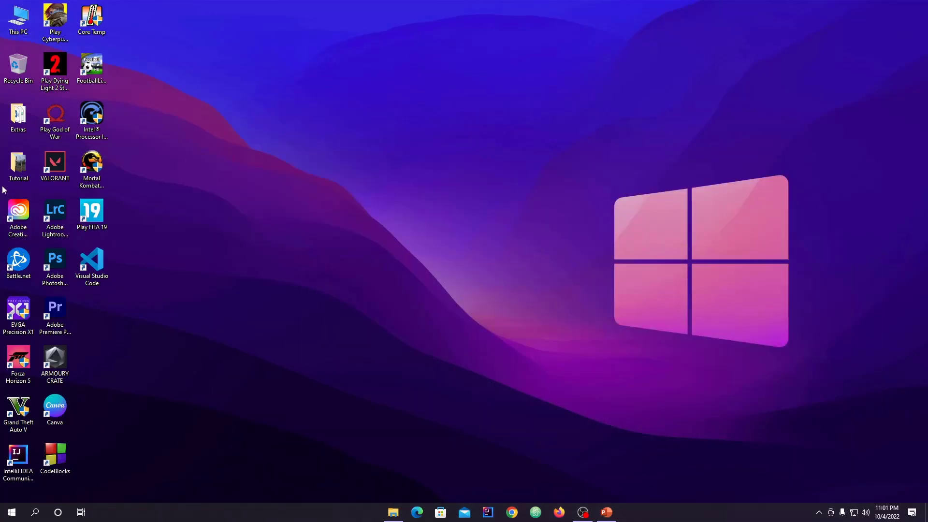
pyautogui.doubleClick(18, 163)
pyautogui.rightClick(176, 150)
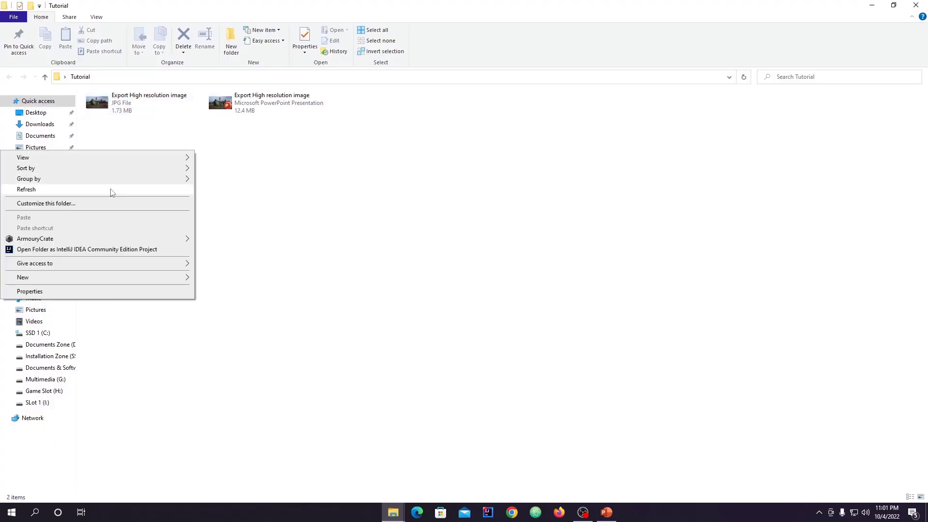
pyautogui.click(131, 142)
pyautogui.rightClick(138, 112)
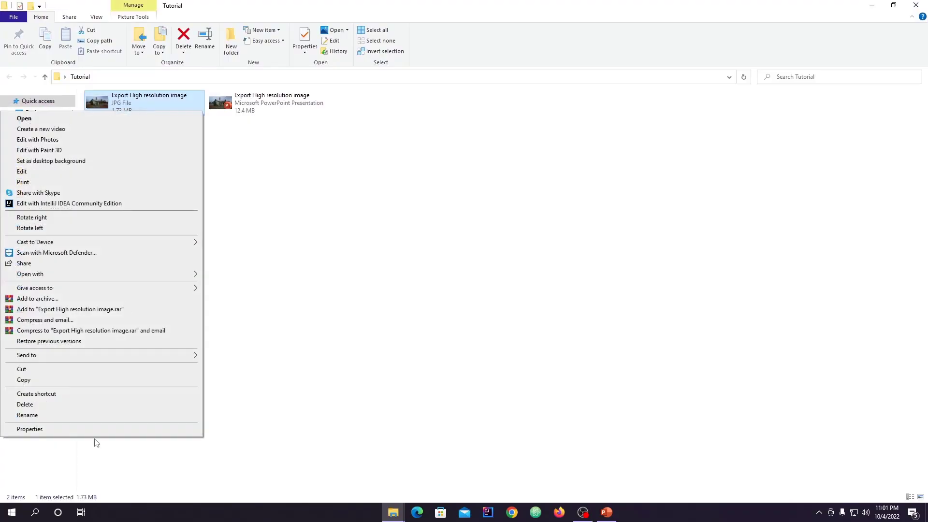
pyautogui.click(79, 429)
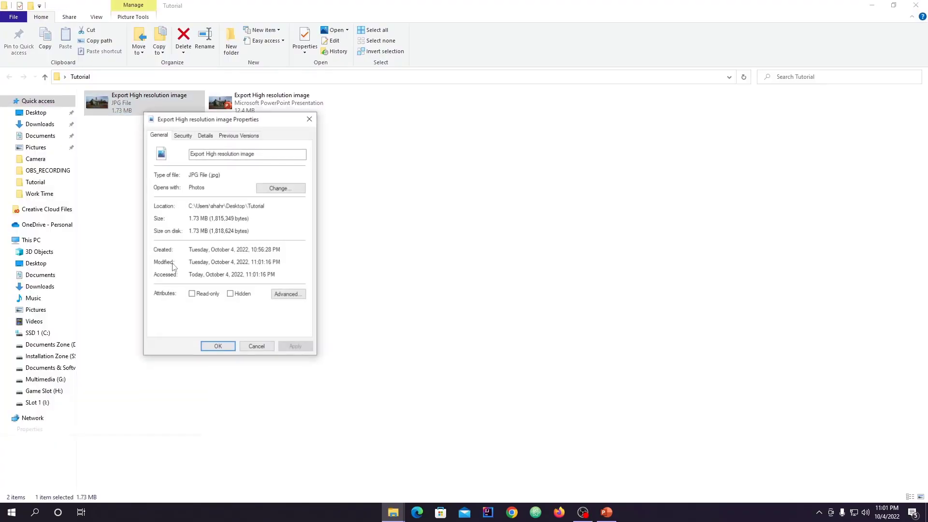
pyautogui.click(206, 137)
pyautogui.scroll(-2, 212, 274)
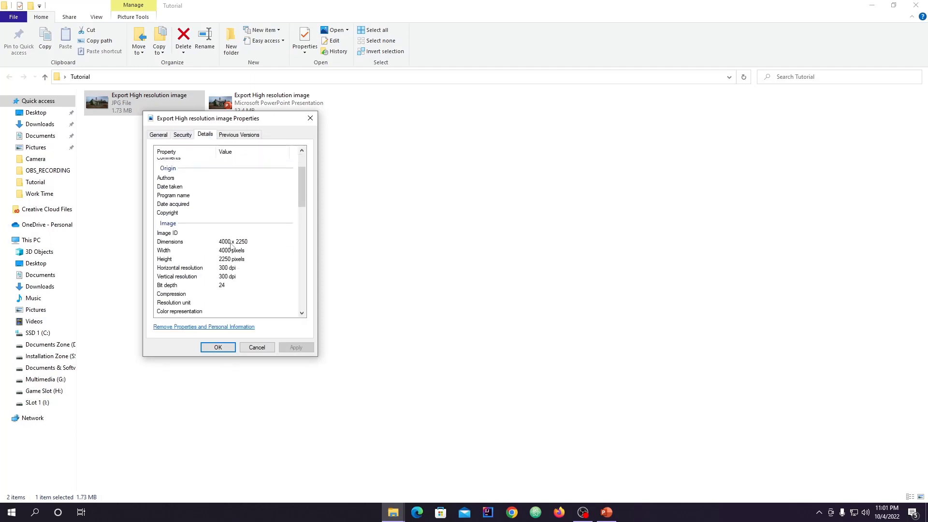
pyautogui.click(258, 346)
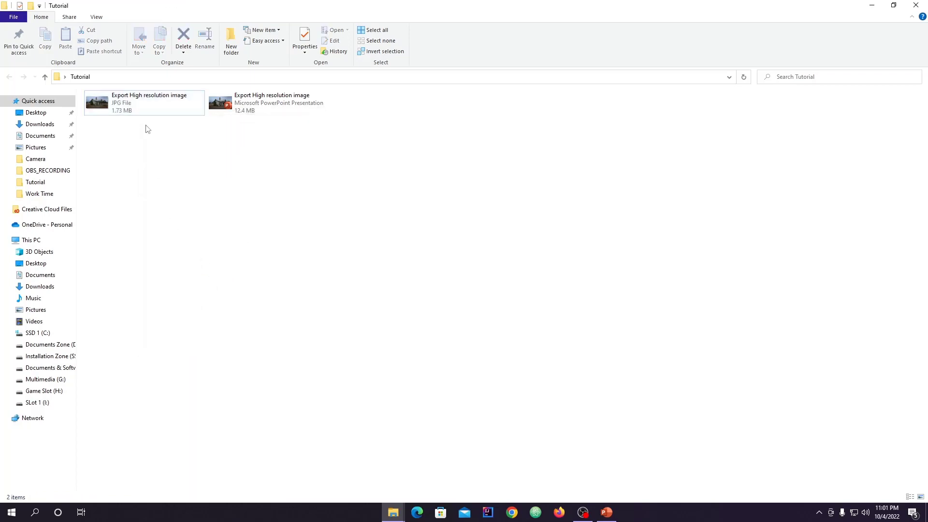
# Step: Open the exported JPG in the image viewer, inspect its sharpness up close, and close the viewer
pyautogui.doubleClick(139, 100)
pyautogui.scroll(3, 420, 227)
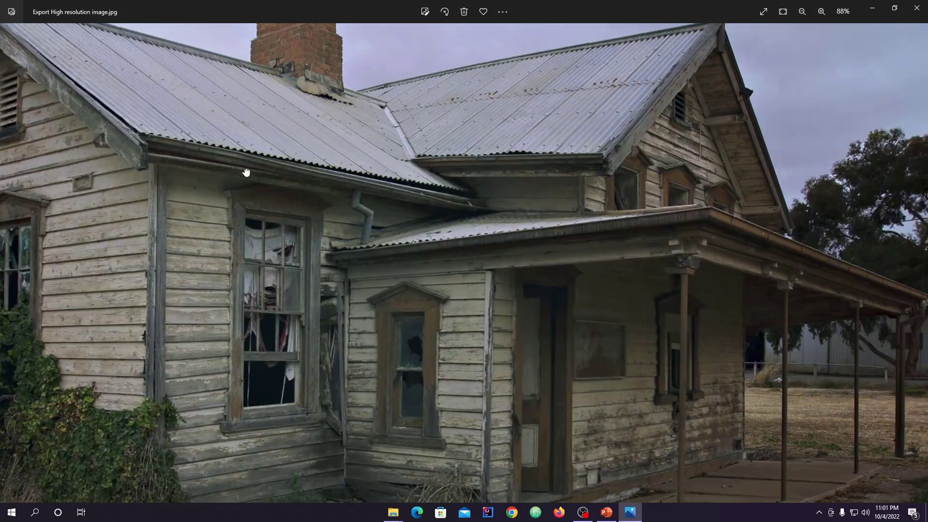
pyautogui.scroll(-2, 419, 233)
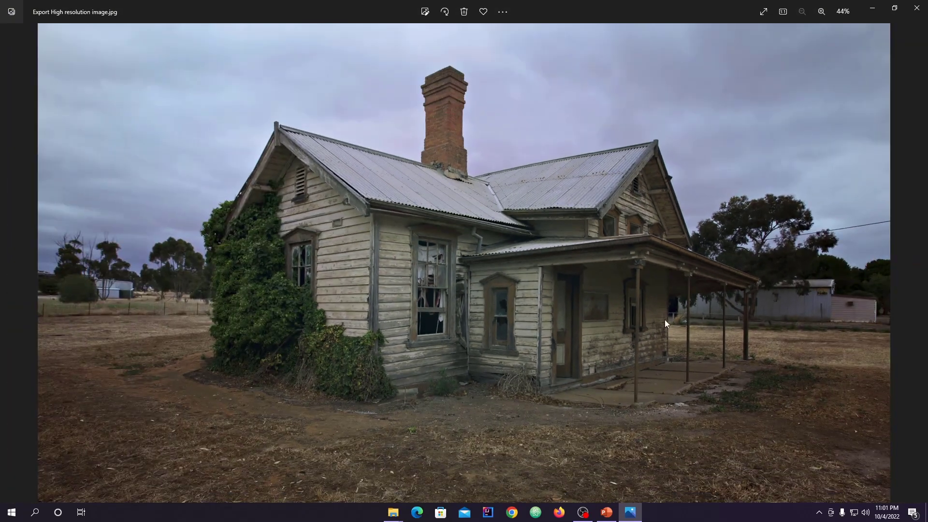
pyautogui.click(916, 7)
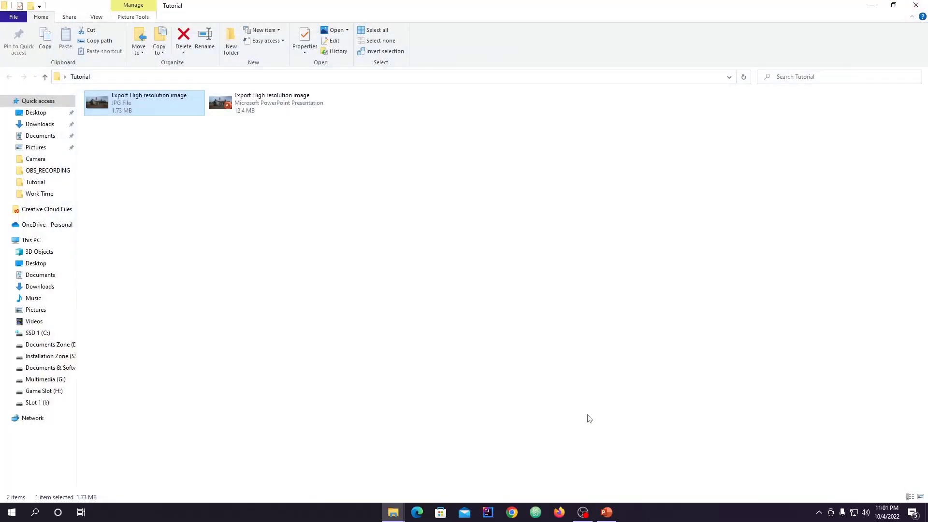